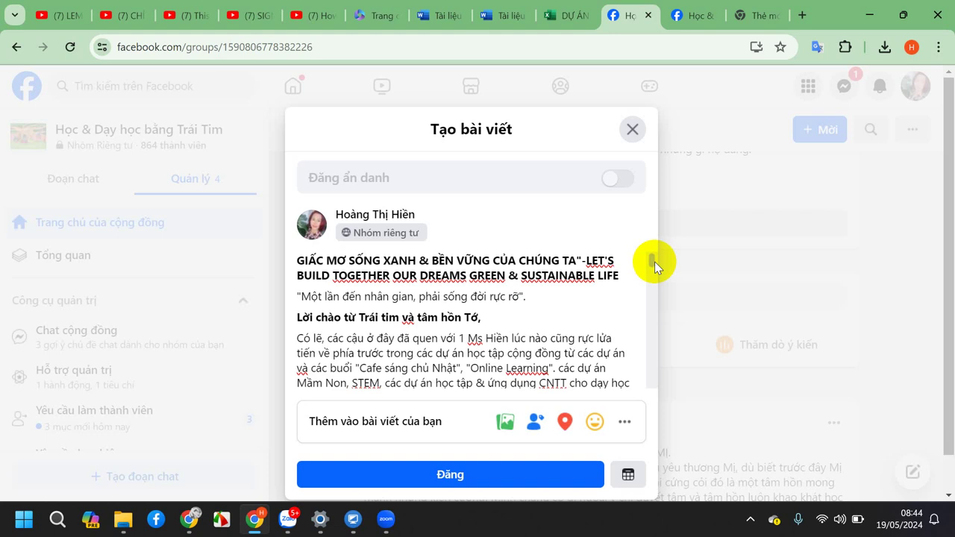
# Scroll through the drafted Facebook group post, then switch to the 'DỰ ÁN' Excel workbook tab.
pyautogui.click(649, 260)
pyautogui.moveTo(649, 261); pyautogui.dragTo(666, 281)
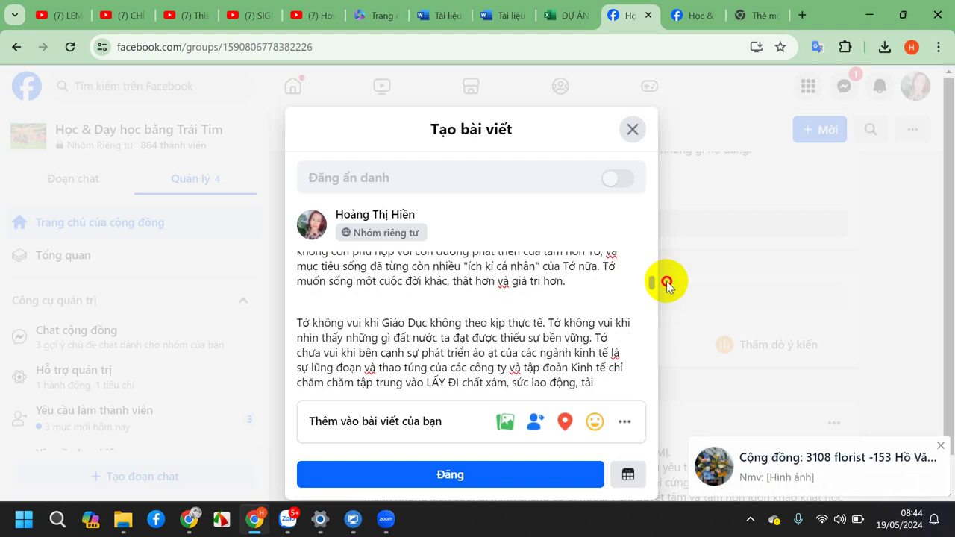
pyautogui.moveTo(666, 284); pyautogui.dragTo(666, 284)
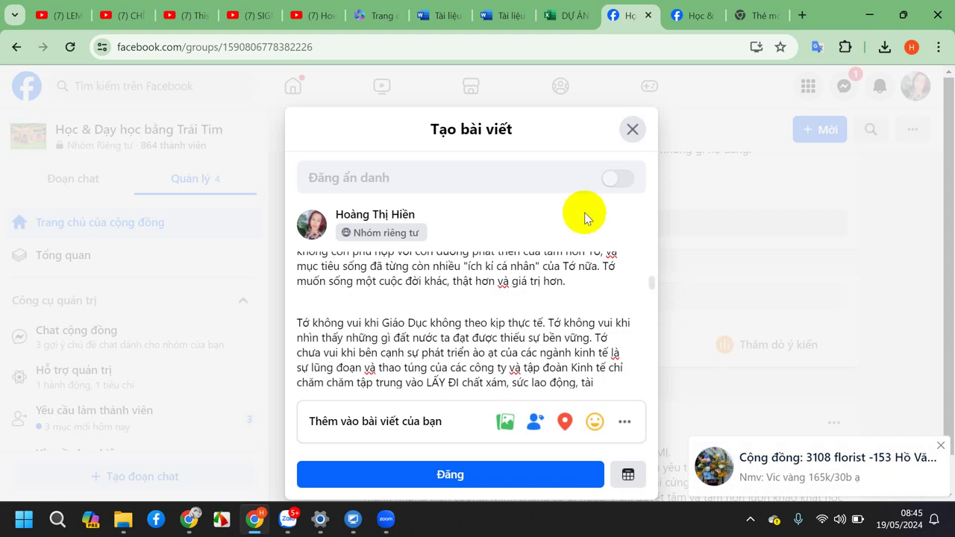
pyautogui.click(556, 12)
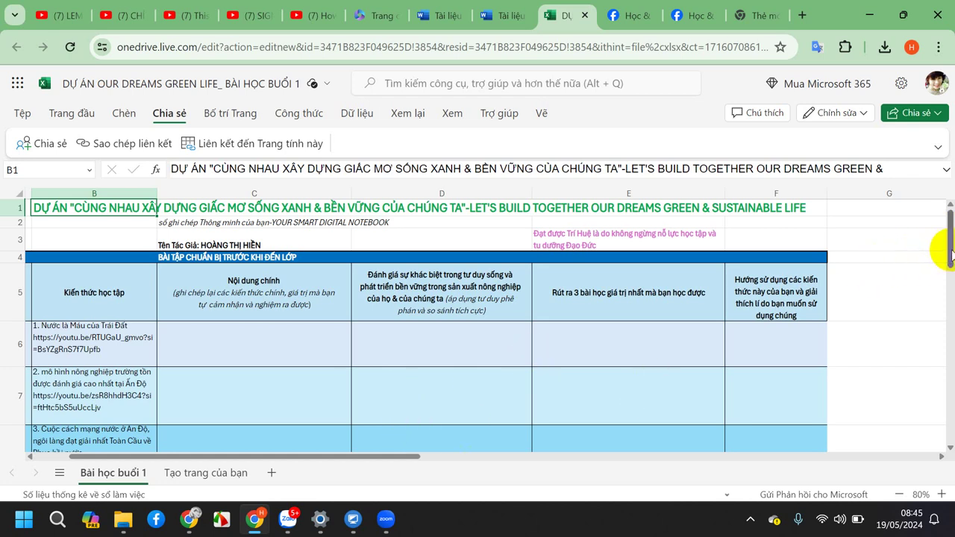
pyautogui.moveTo(949, 249); pyautogui.dragTo(948, 261)
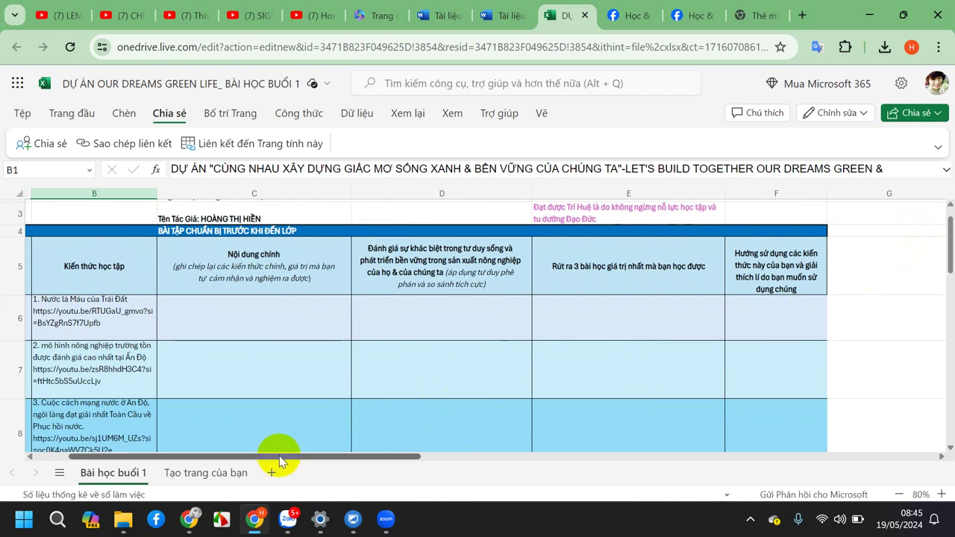
pyautogui.moveTo(278, 453); pyautogui.dragTo(220, 456)
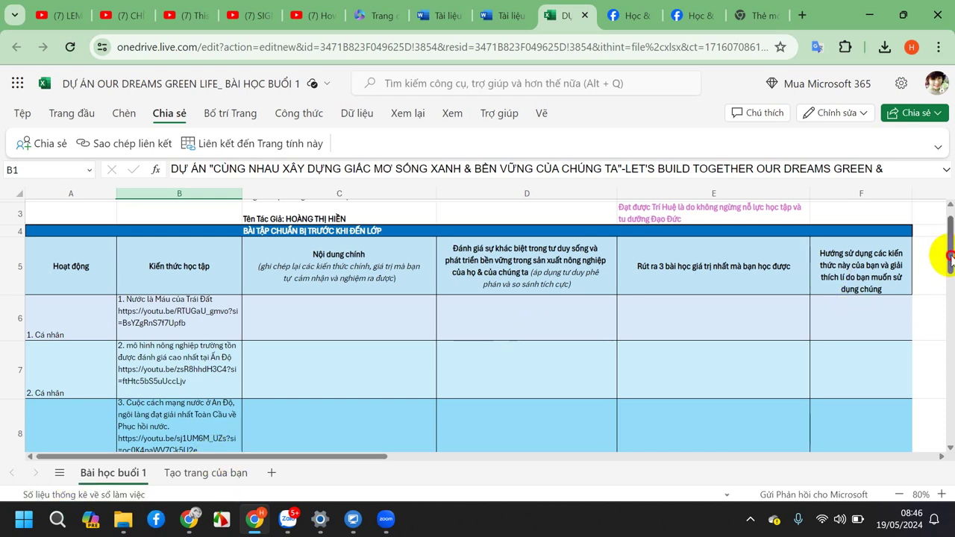
pyautogui.moveTo(949, 254); pyautogui.dragTo(950, 269)
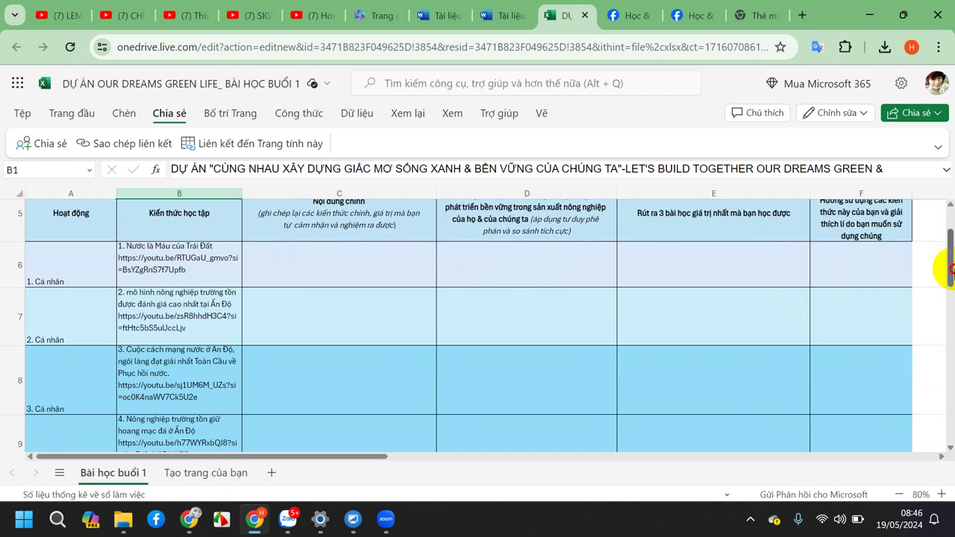
pyautogui.moveTo(950, 269); pyautogui.dragTo(950, 236)
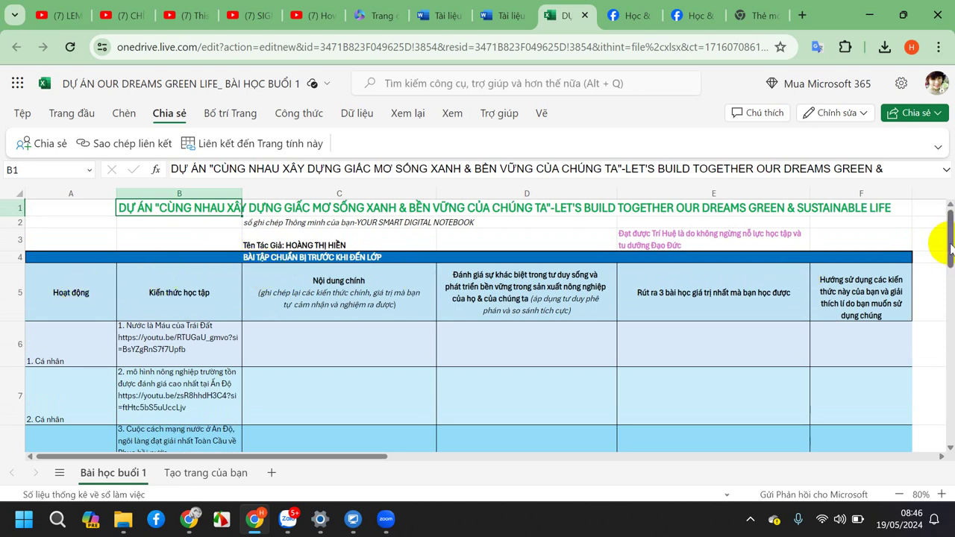
pyautogui.moveTo(950, 247); pyautogui.dragTo(944, 256)
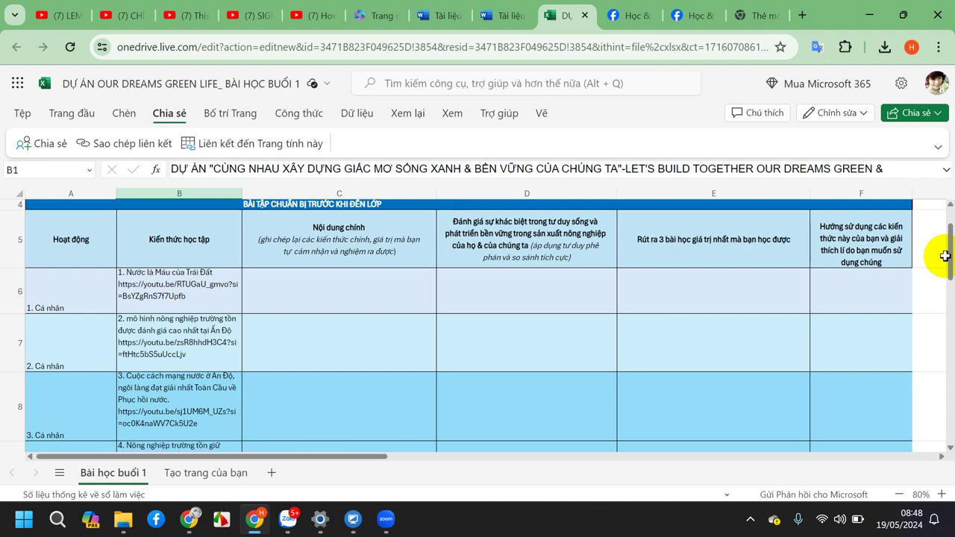
# Scroll down through the template's lesson video rows, then return to the Facebook post draft.
pyautogui.moveTo(944, 256); pyautogui.dragTo(945, 331)
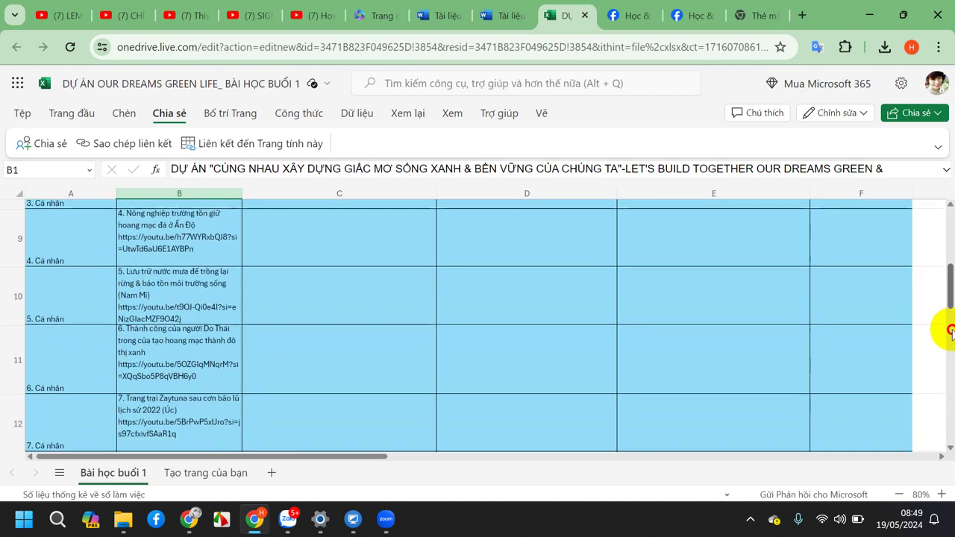
pyautogui.click(627, 15)
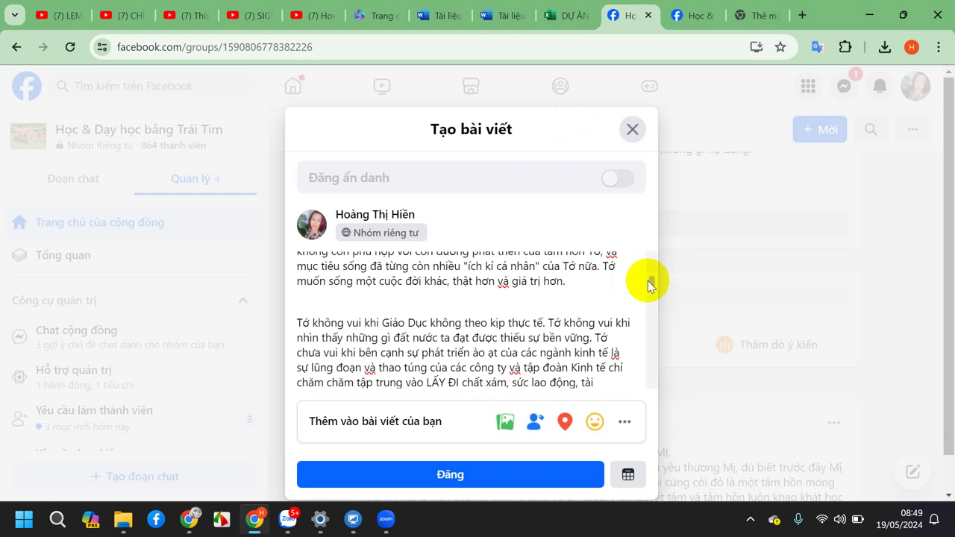
# Scroll the draft to its 1drv.ms workbook link, then return to the lesson-1 workbook.
pyautogui.moveTo(648, 283); pyautogui.dragTo(674, 381)
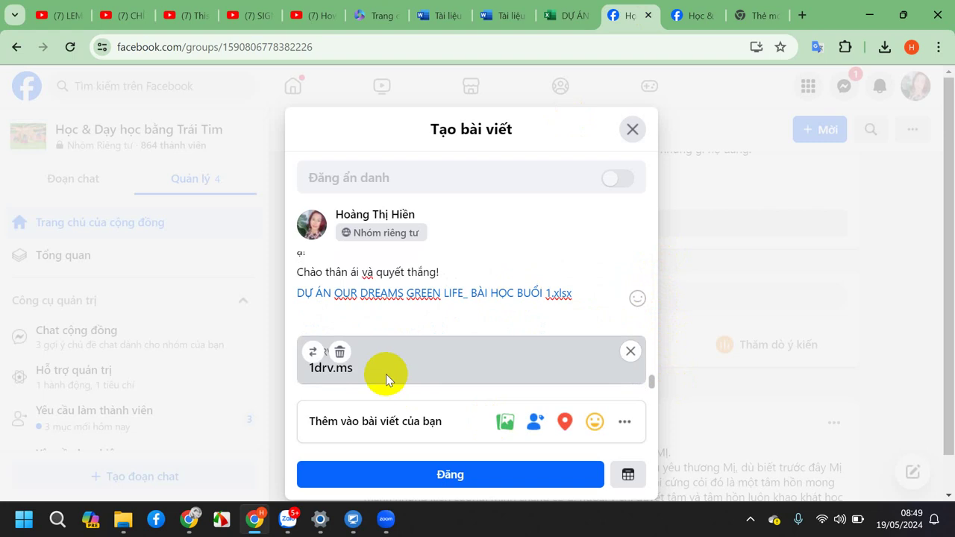
pyautogui.click(570, 15)
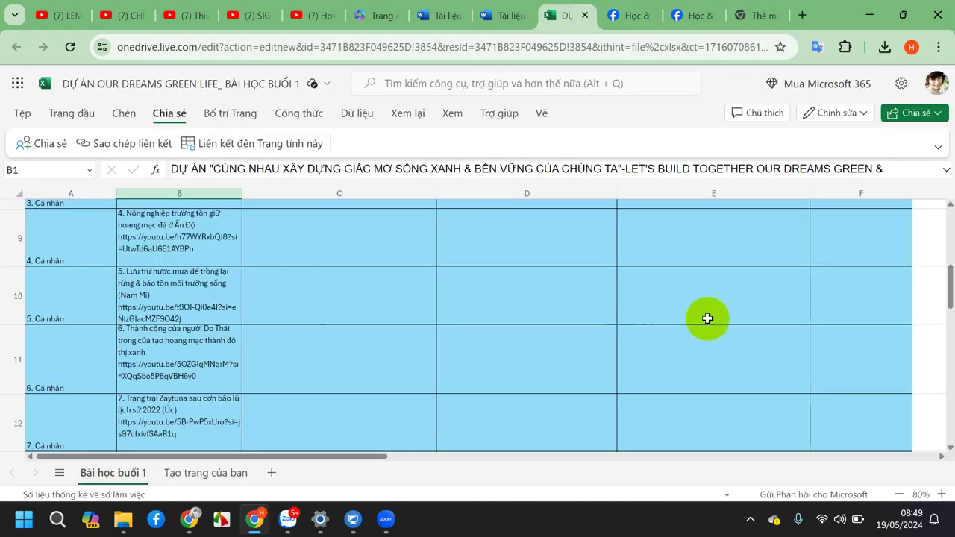
# Select the whole template table from A2 with Ctrl+A, copy it, and add sheet Trang_tính1.
pyautogui.moveTo(951, 283); pyautogui.dragTo(937, 202)
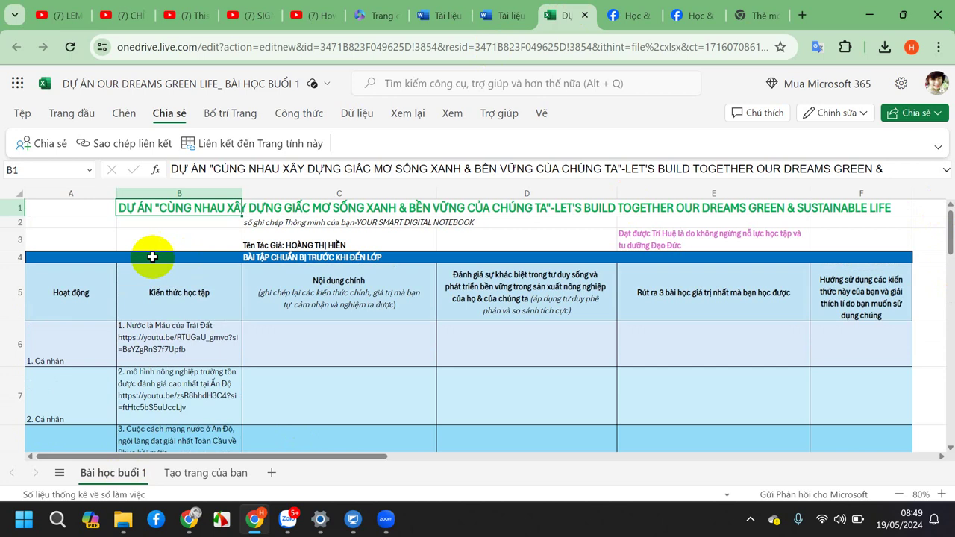
pyautogui.click(79, 225)
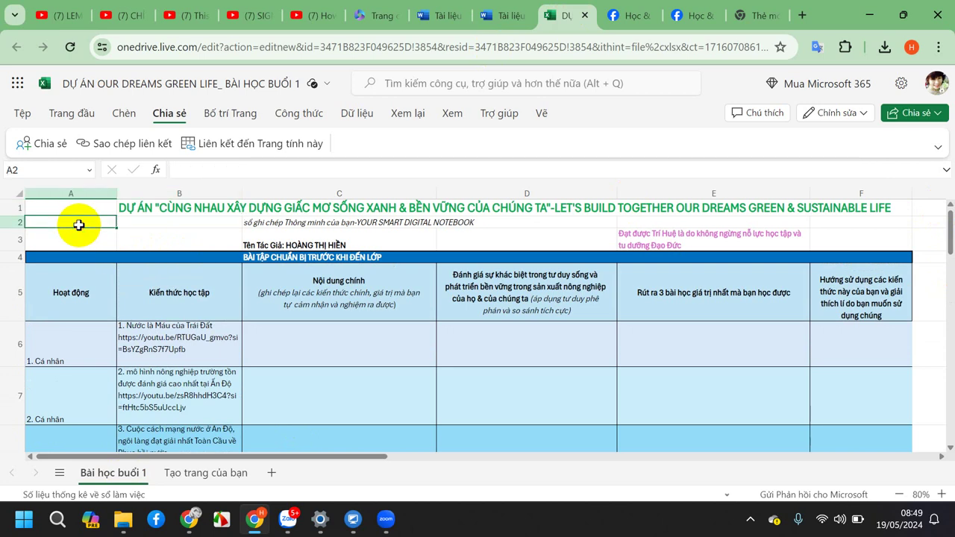
pyautogui.hotkey('ctrl', 'a')
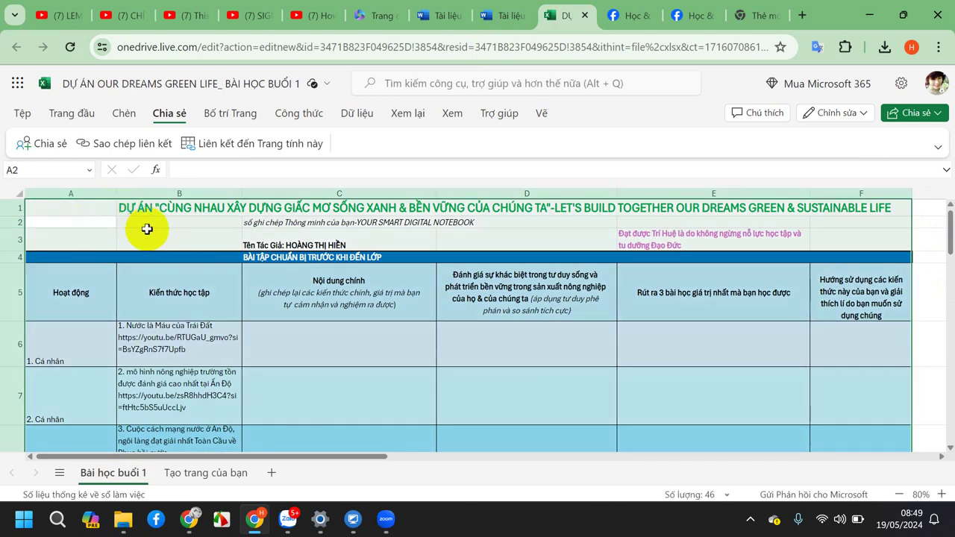
pyautogui.rightClick(147, 229)
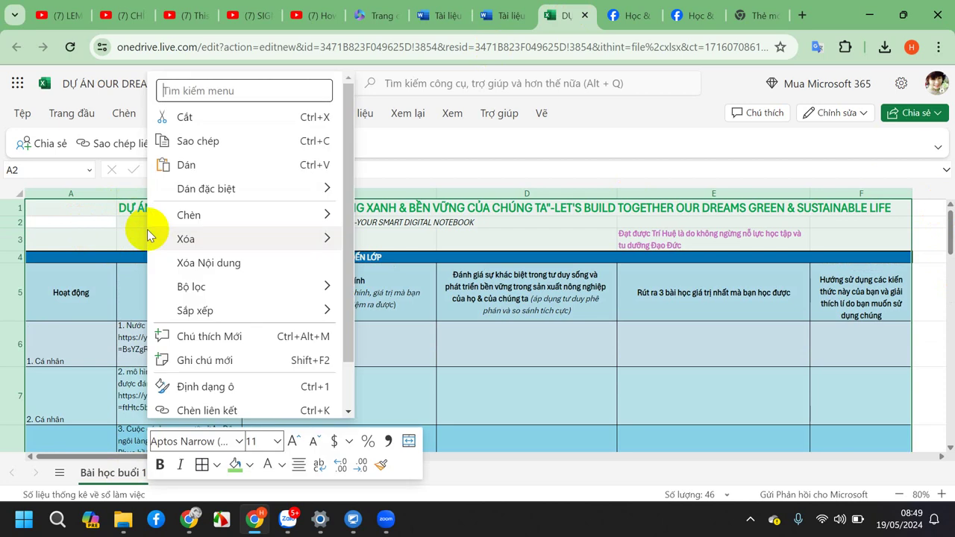
pyautogui.click(198, 142)
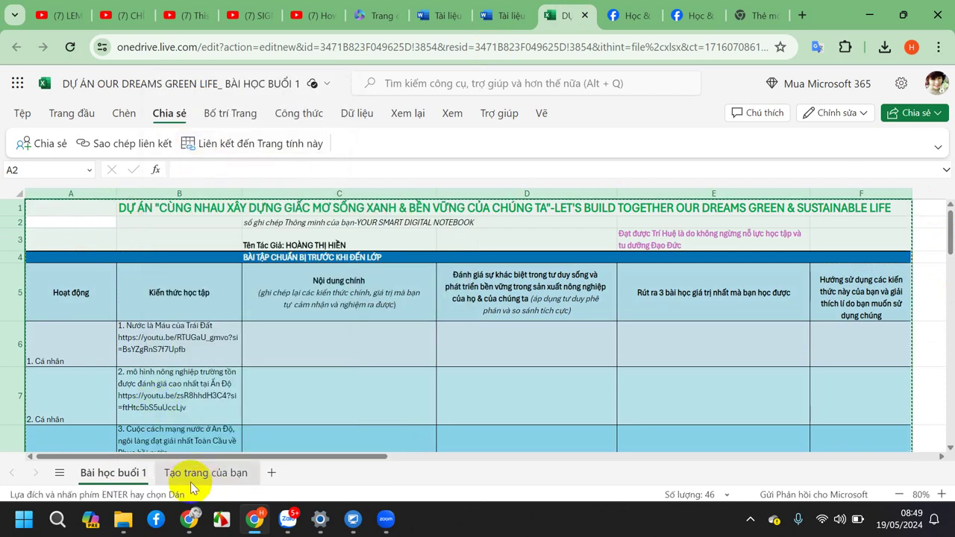
pyautogui.click(270, 474)
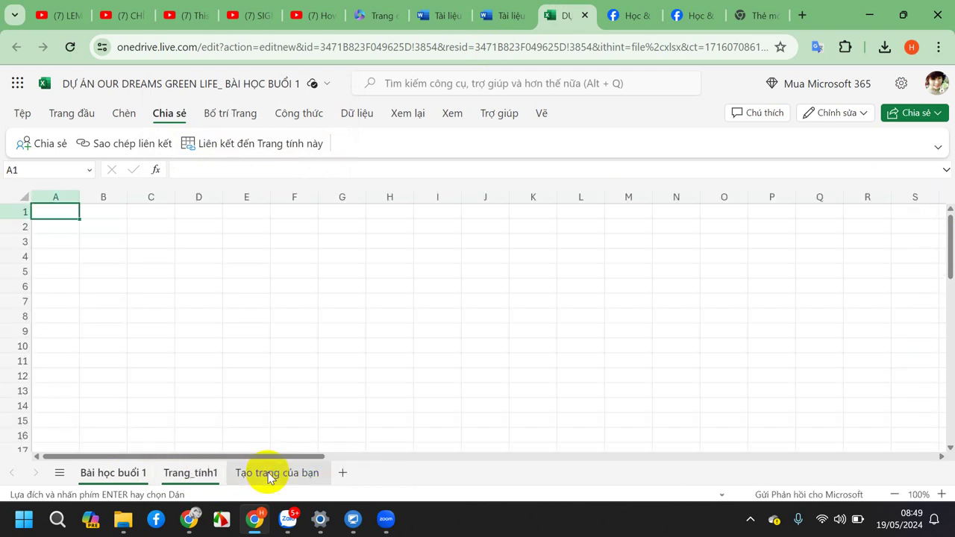
# Rename sheet Trang_tính1 to the student's full name, province and 'HVT'.
pyautogui.rightClick(203, 476)
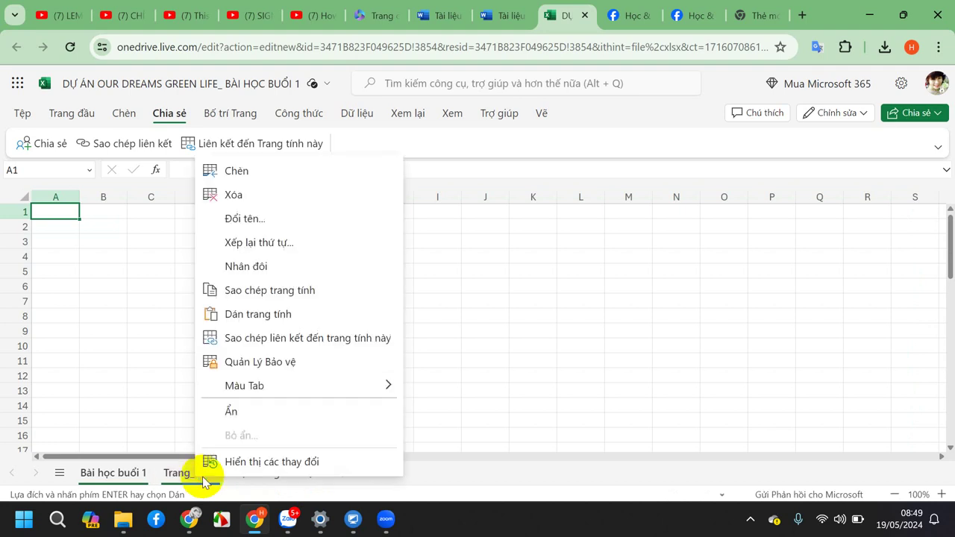
pyautogui.click(240, 216)
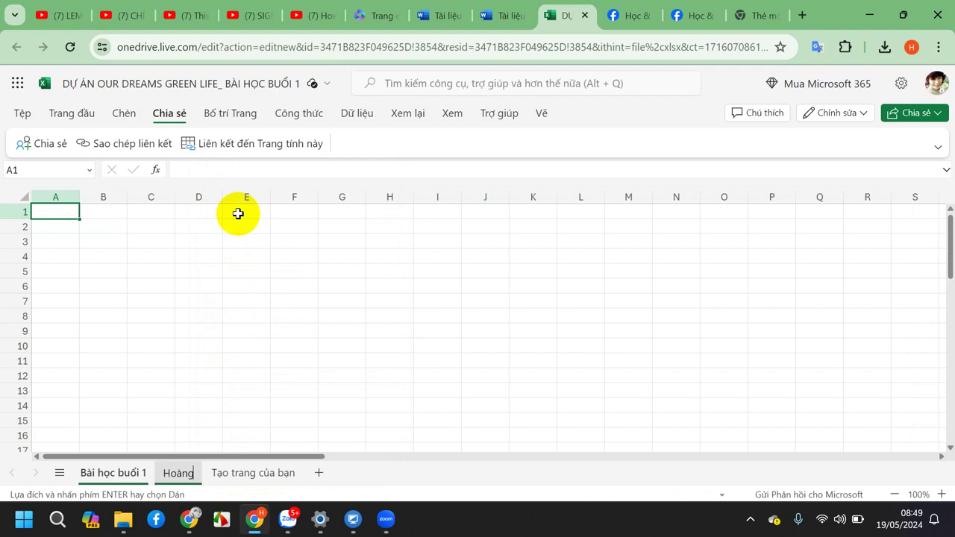
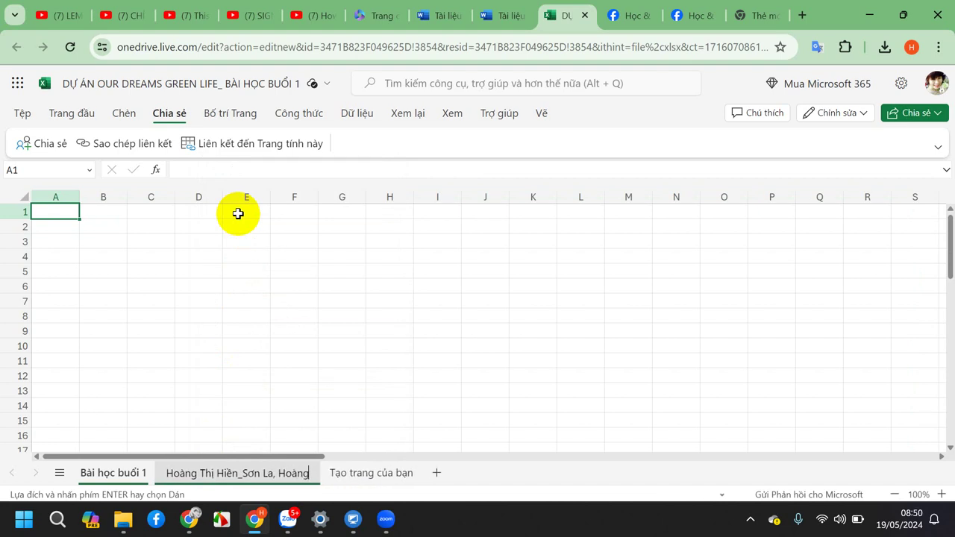
pyautogui.press('BackSpace')
pyautogui.press('BackSpace')
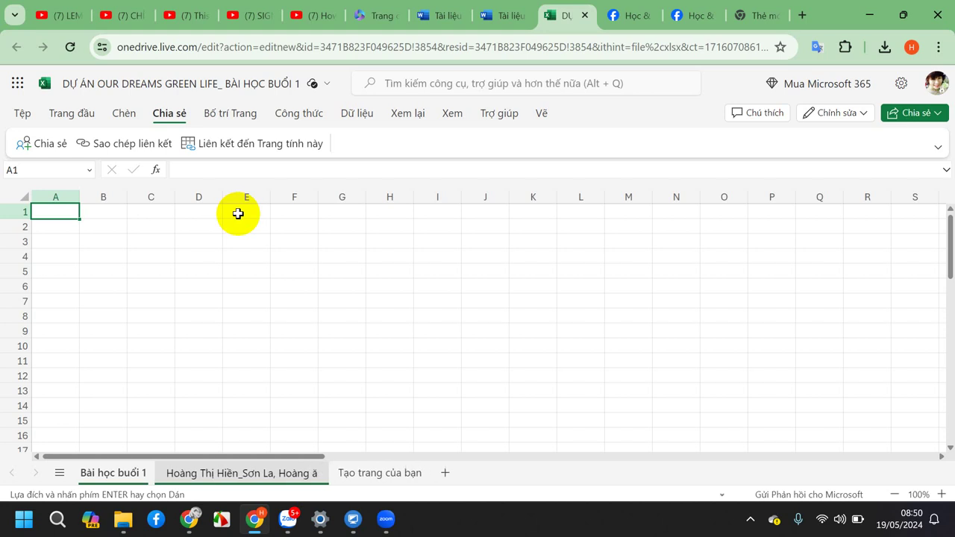
pyautogui.press('BackSpace')
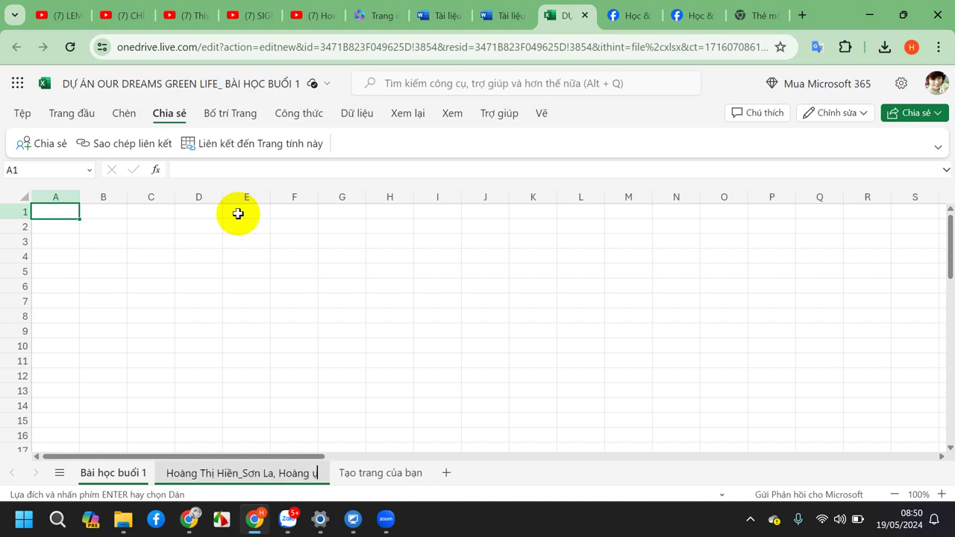
pyautogui.press('BackSpace')
pyautogui.press('BackSpace')
pyautogui.press('BackSpace')
pyautogui.press('BackSpace')
pyautogui.press('BackSpace')
pyautogui.press('BackSpace')
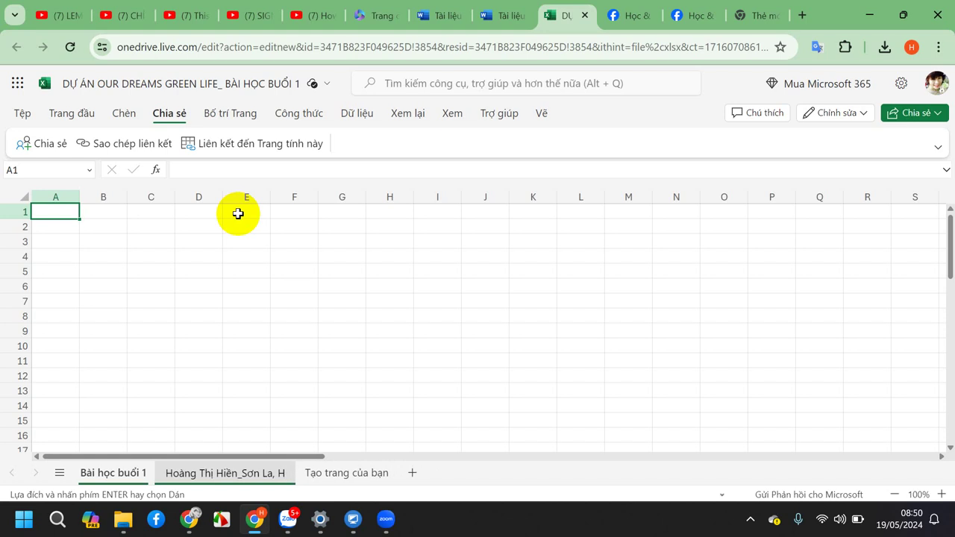
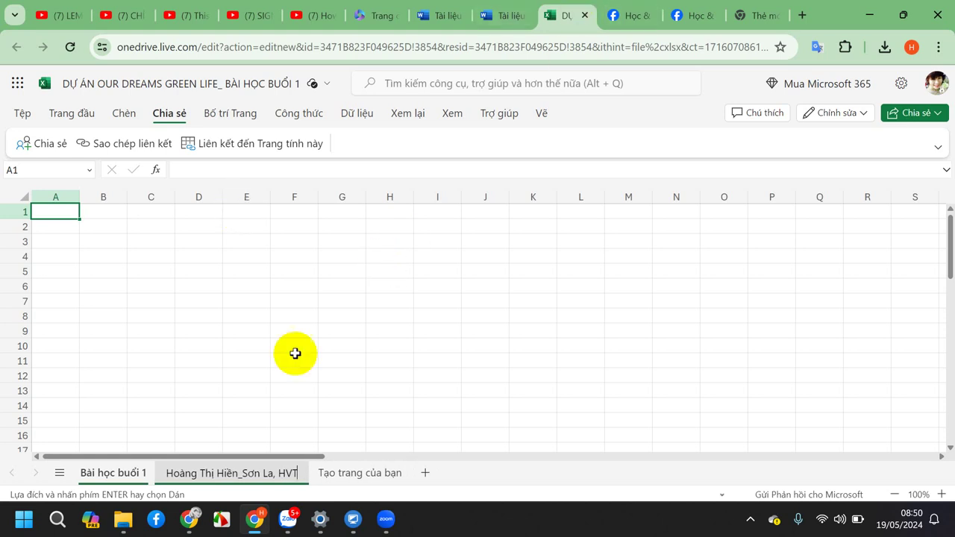
pyautogui.click(339, 476)
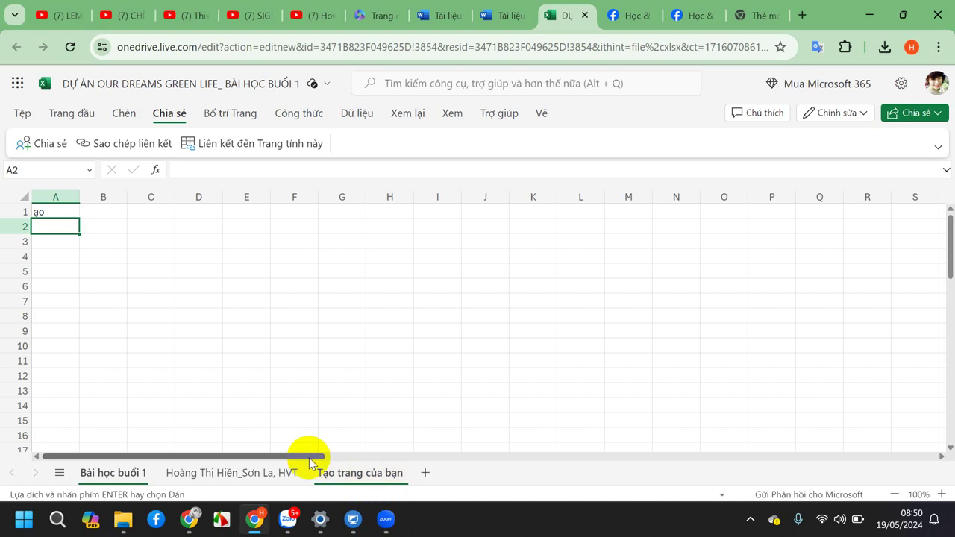
pyautogui.moveTo(310, 458); pyautogui.dragTo(209, 448)
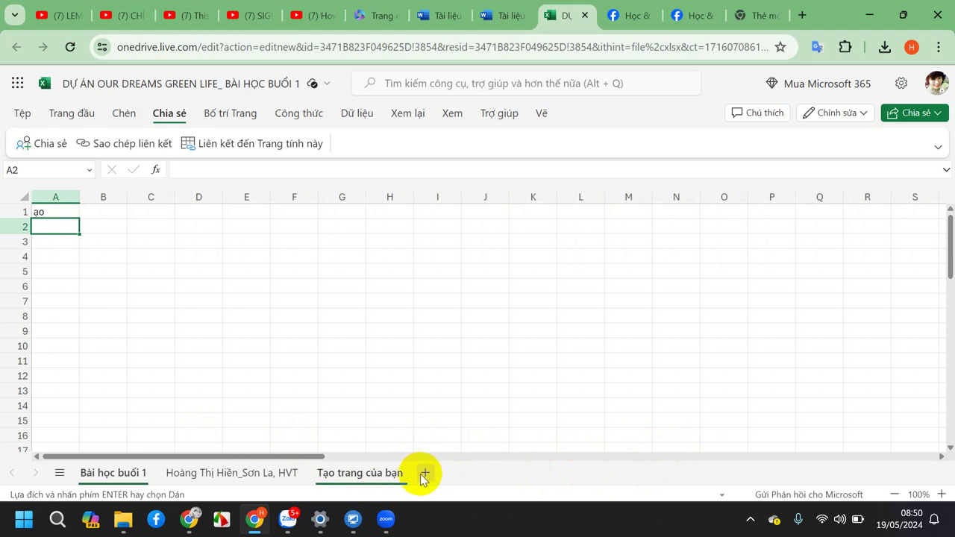
pyautogui.click(233, 481)
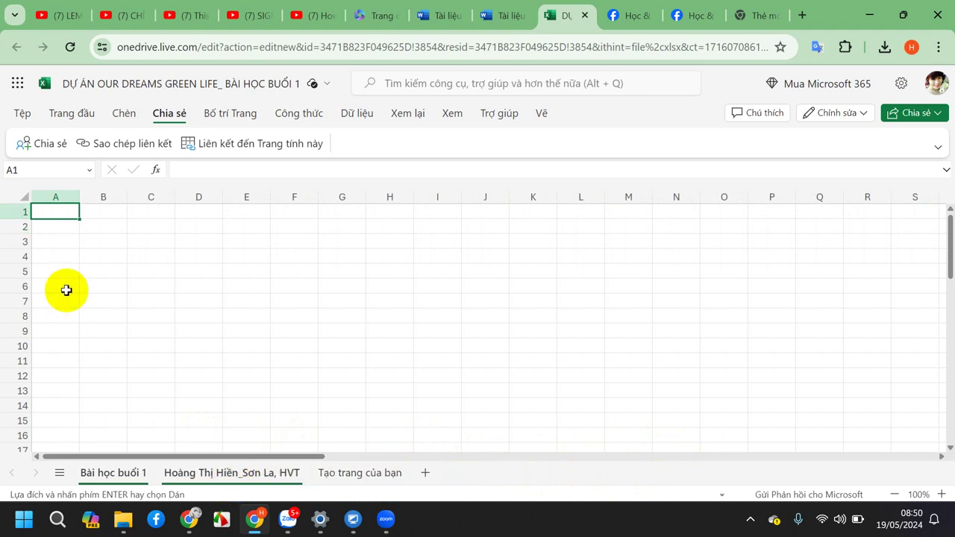
# Paste the copied lesson-1 template into the student's sheet and widen column A.
pyautogui.hotkey('ctrl', 'v')
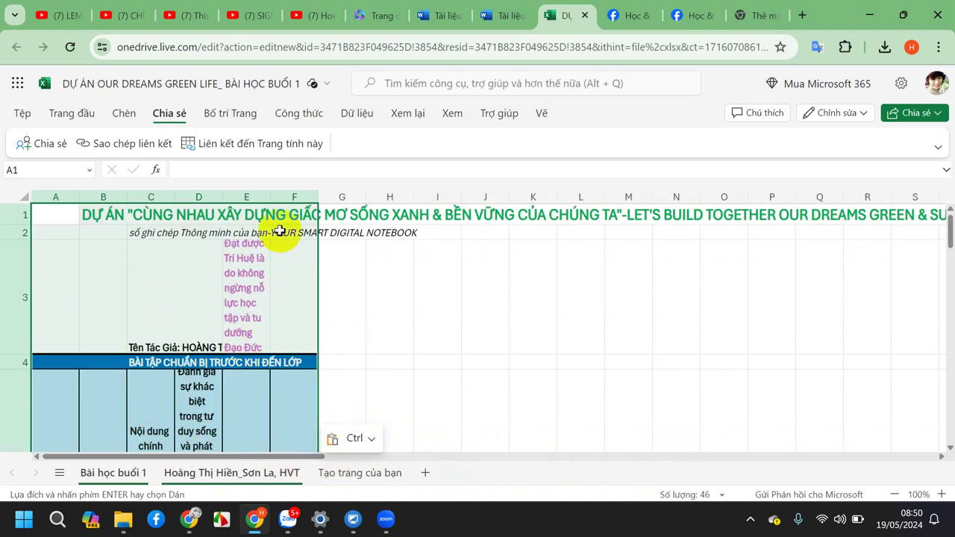
pyautogui.moveTo(78, 198); pyautogui.dragTo(772, 200)
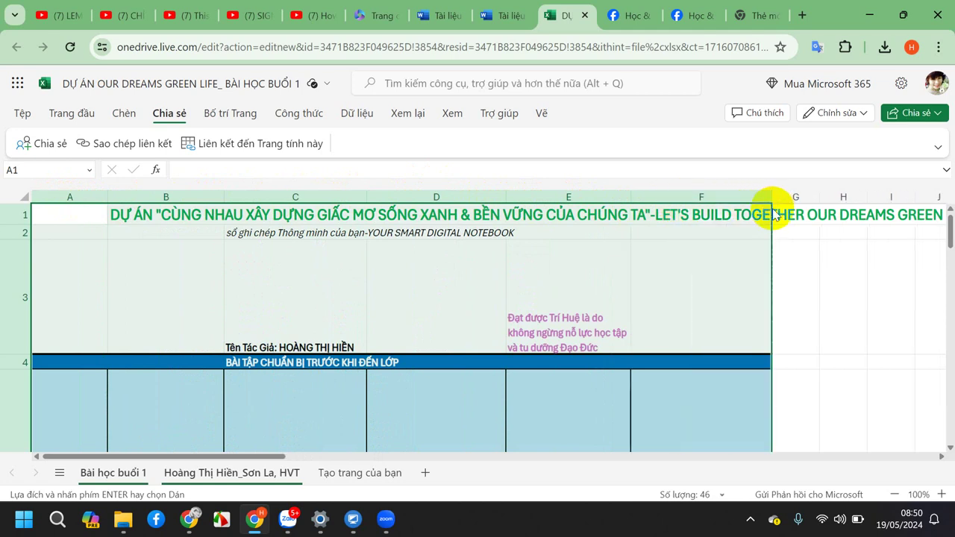
# Widen columns F and D so long row 5 headings like F5 wrap onto fewer lines.
pyautogui.scroll(-2, 944, 238)
pyautogui.scroll(-2, 945, 238)
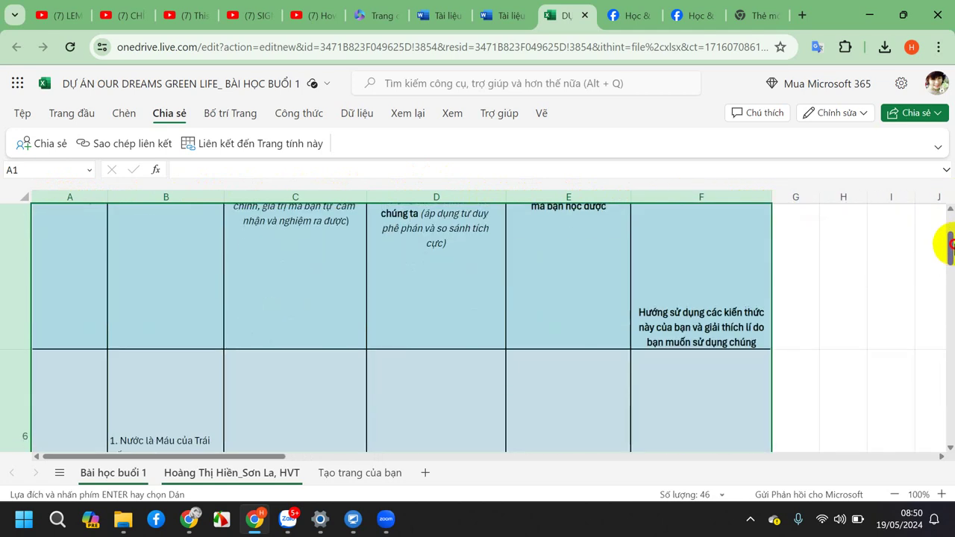
pyautogui.scroll(2, 944, 237)
pyautogui.scroll(1, 945, 237)
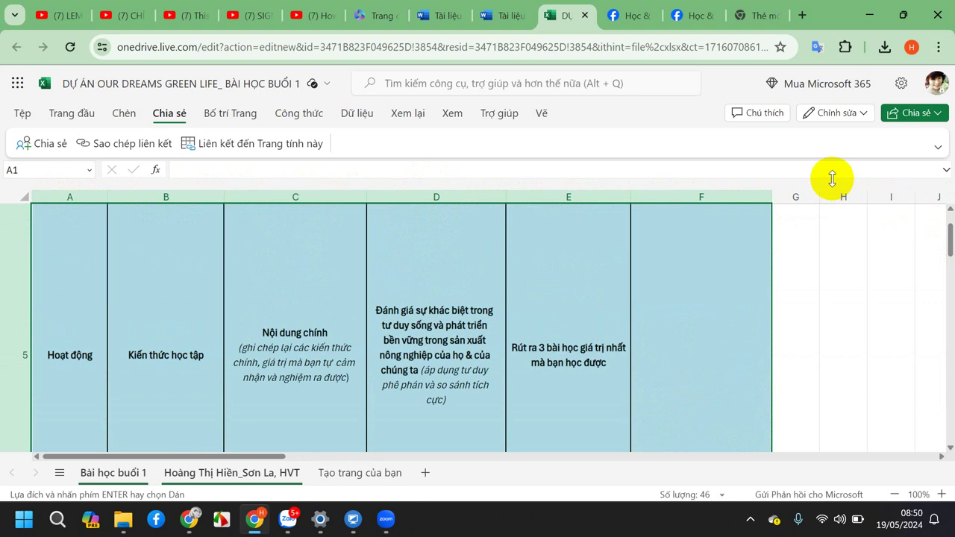
pyautogui.moveTo(771, 196); pyautogui.dragTo(836, 195)
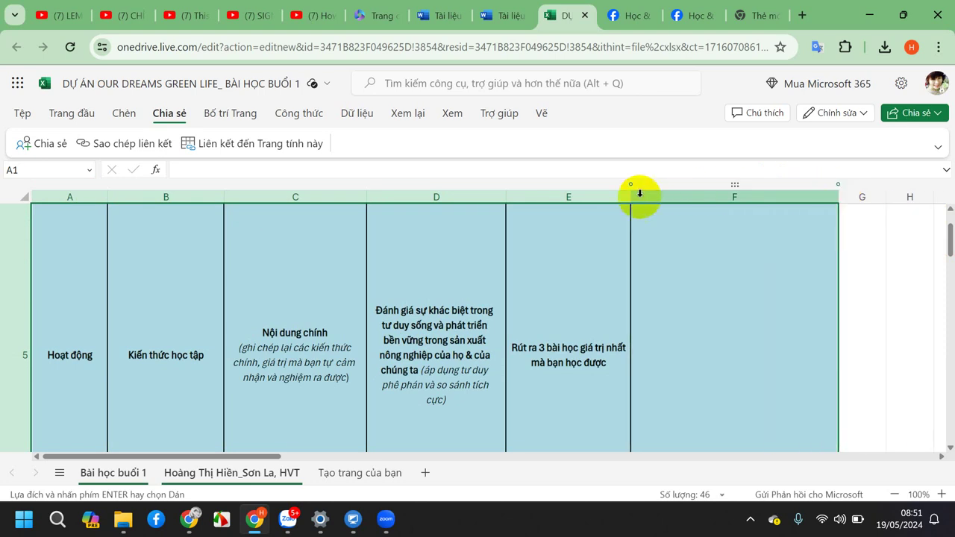
pyautogui.moveTo(504, 198); pyautogui.dragTo(524, 198)
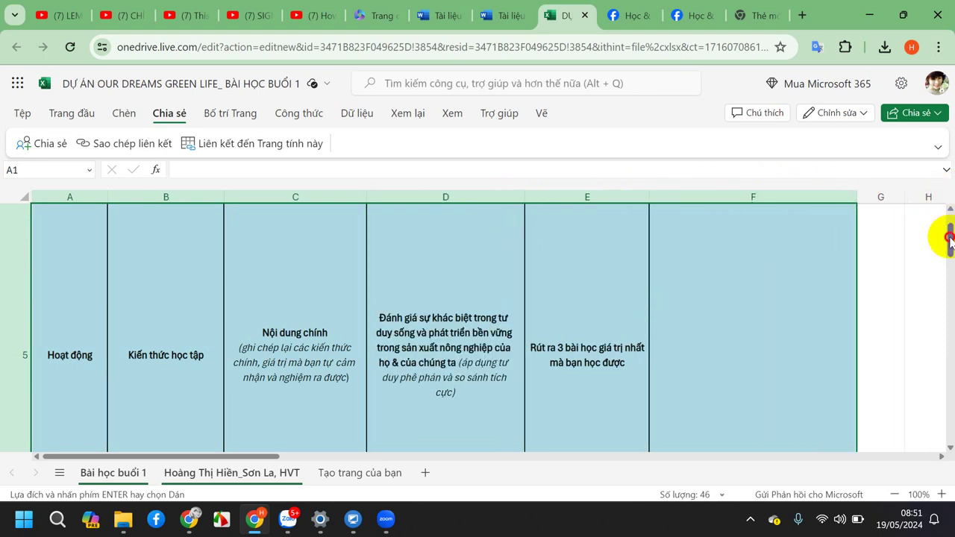
pyautogui.scroll(-2, 941, 238)
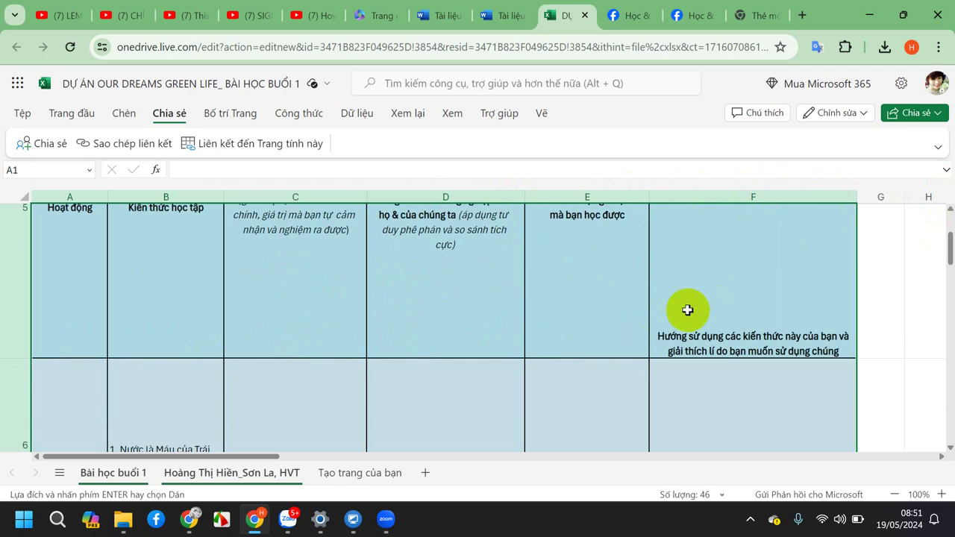
pyautogui.click(687, 308)
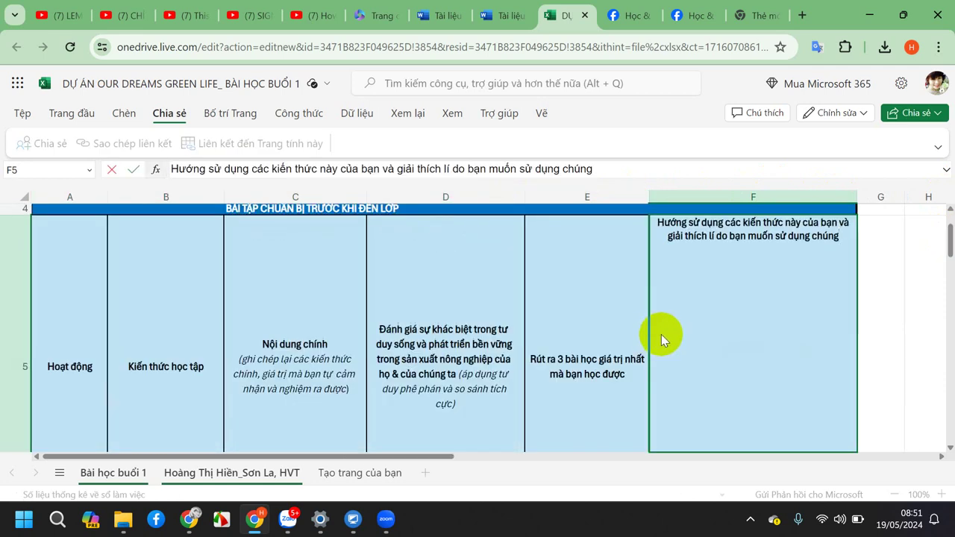
pyautogui.press('Return')
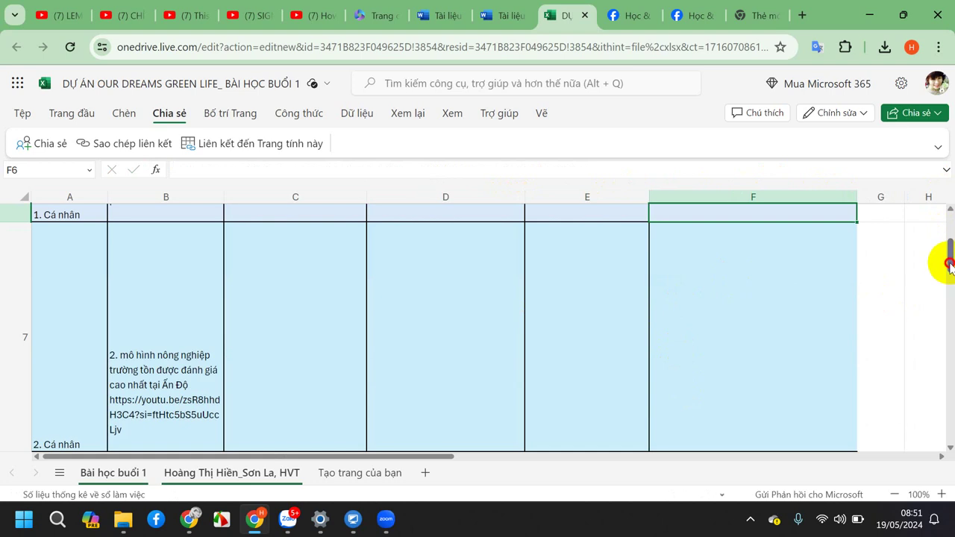
pyautogui.moveTo(949, 262); pyautogui.dragTo(946, 245)
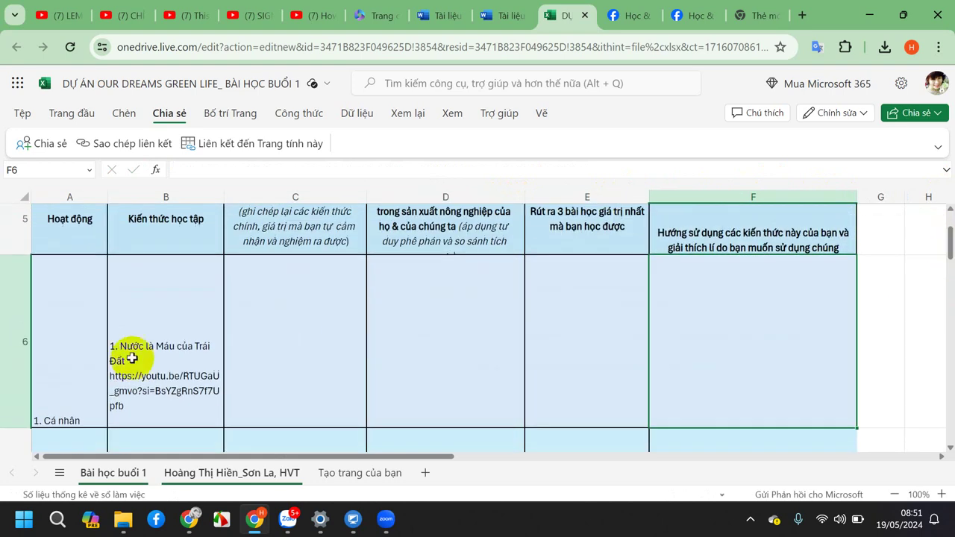
# Copy the first lesson video URL from cell B6, then go to the empty new tab.
pyautogui.doubleClick(131, 406)
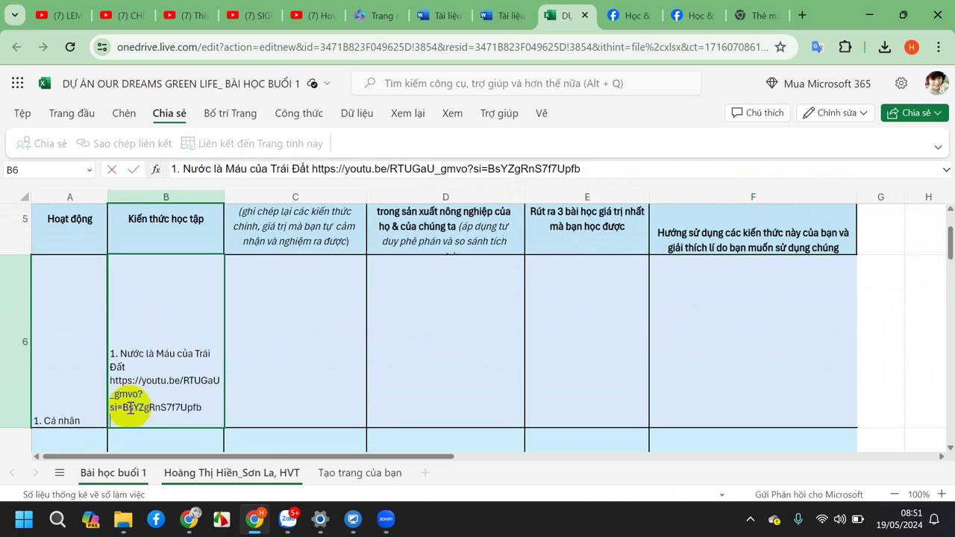
pyautogui.moveTo(198, 408); pyautogui.dragTo(113, 380)
pyautogui.hotkey('ctrl', 'c')
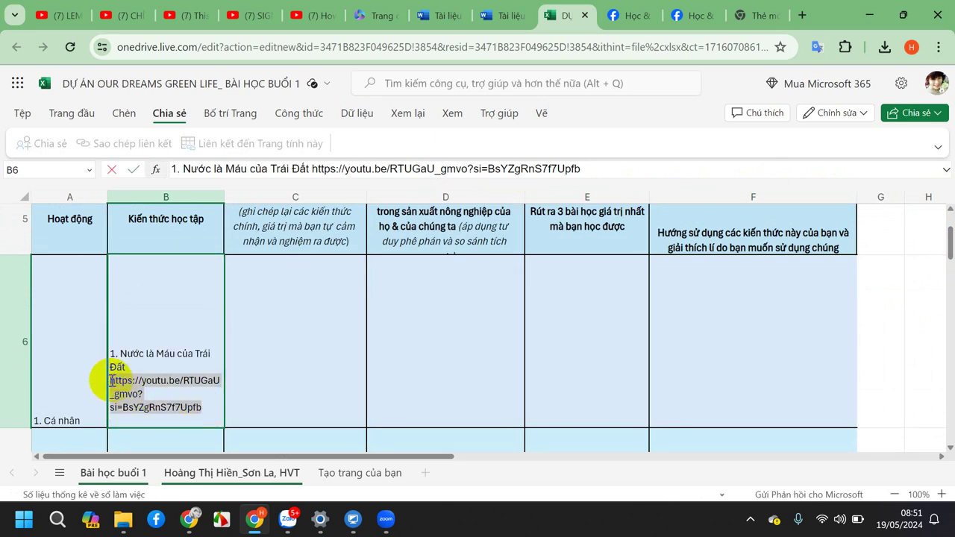
pyautogui.click(746, 20)
# Open the copied link 'Nước là Máu của Trái Đất' on YouTube, pause it, and return to Excel.
pyautogui.click(328, 40)
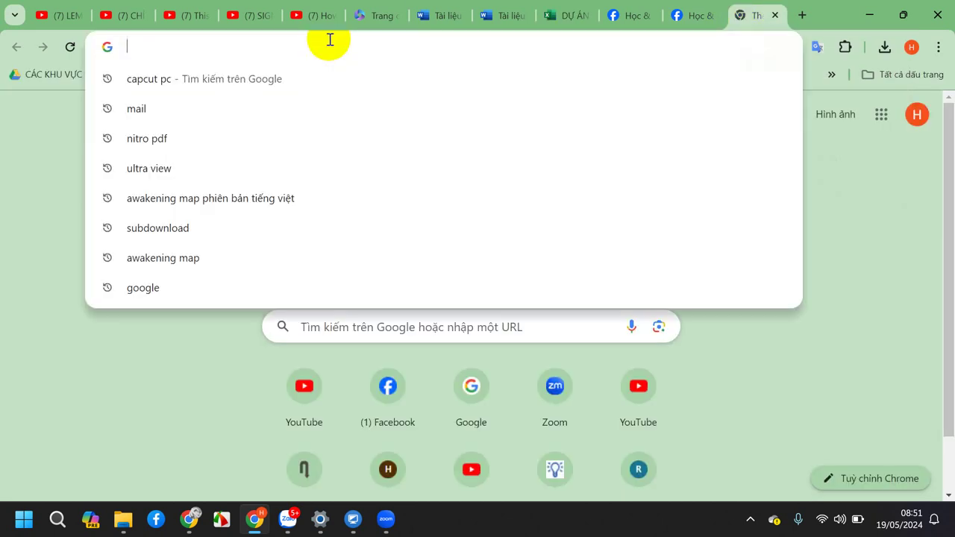
pyautogui.hotkey('ctrl', 'v')
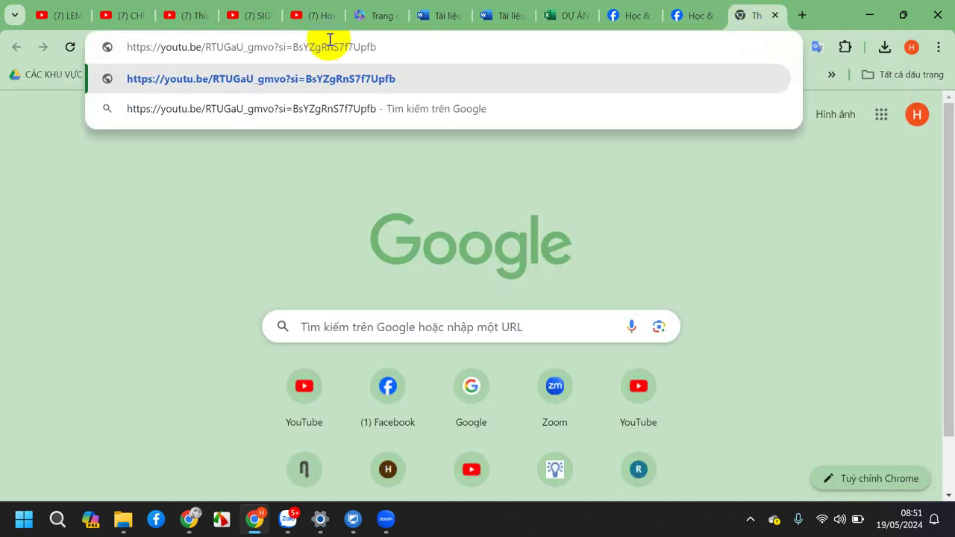
pyautogui.press('Return')
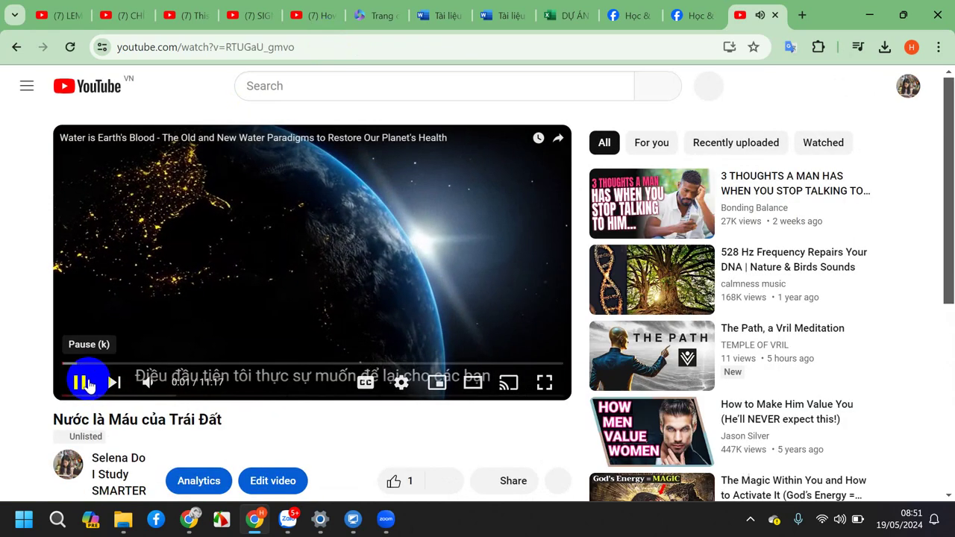
pyautogui.click(88, 383)
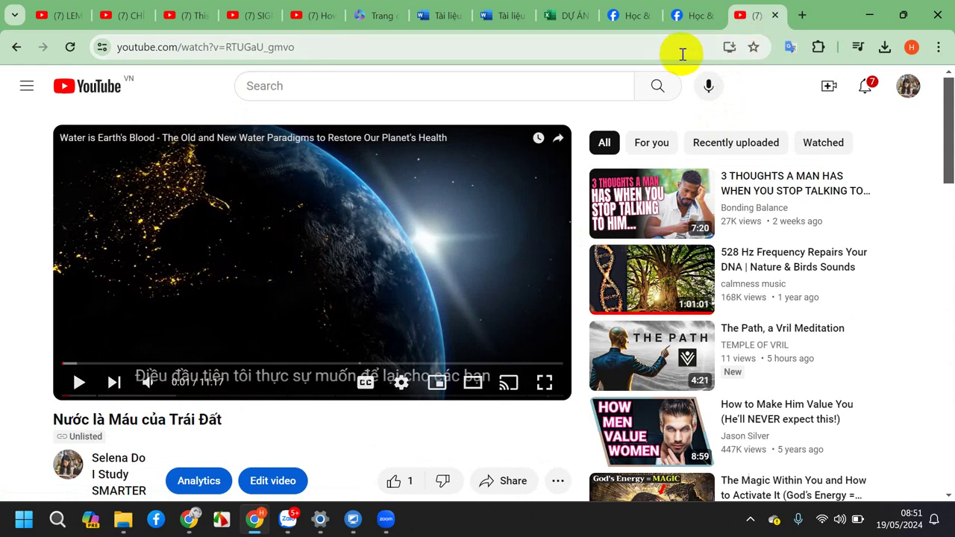
pyautogui.click(565, 17)
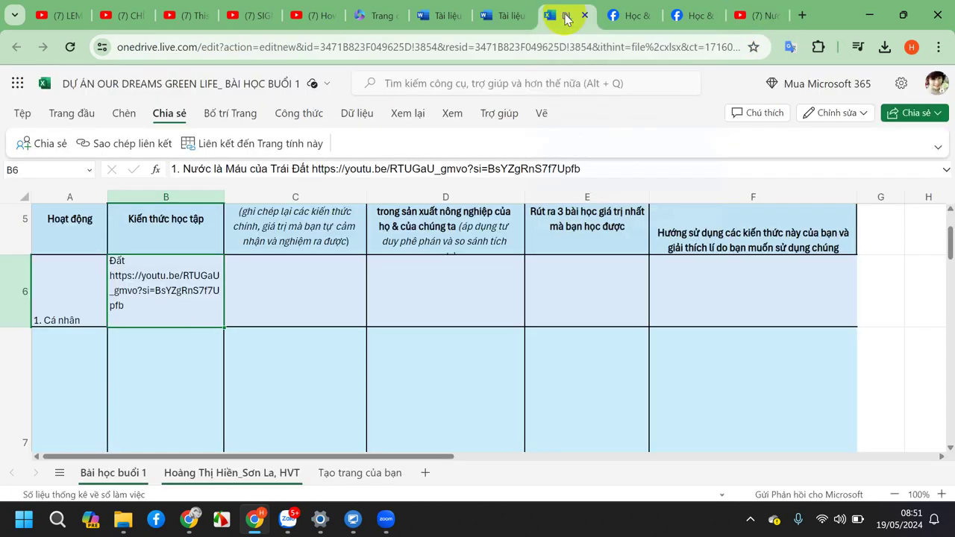
# Restore the browser window, narrow it onto the right half of the screen, and close Zoom.
pyautogui.click(900, 16)
pyautogui.moveTo(900, 17)
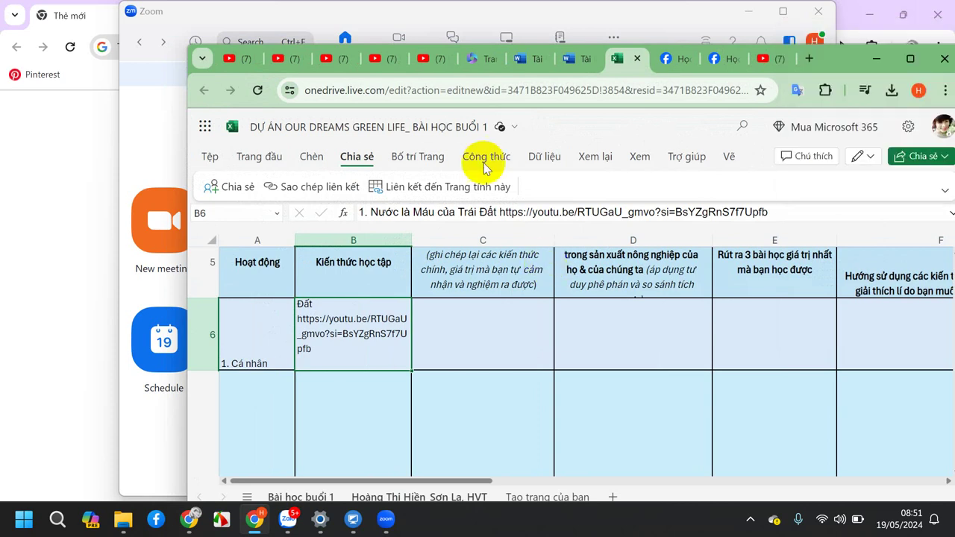
pyautogui.click(908, 60)
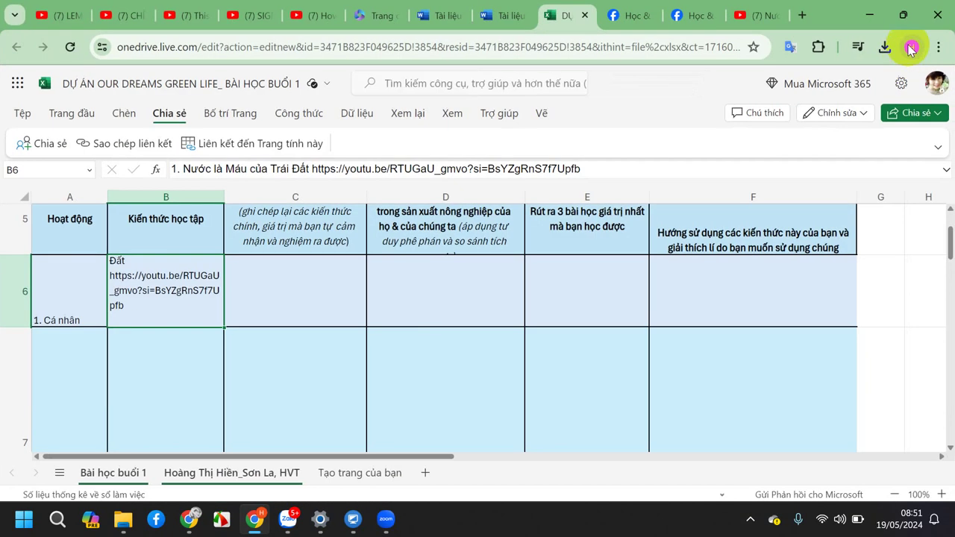
pyautogui.moveTo(907, 21)
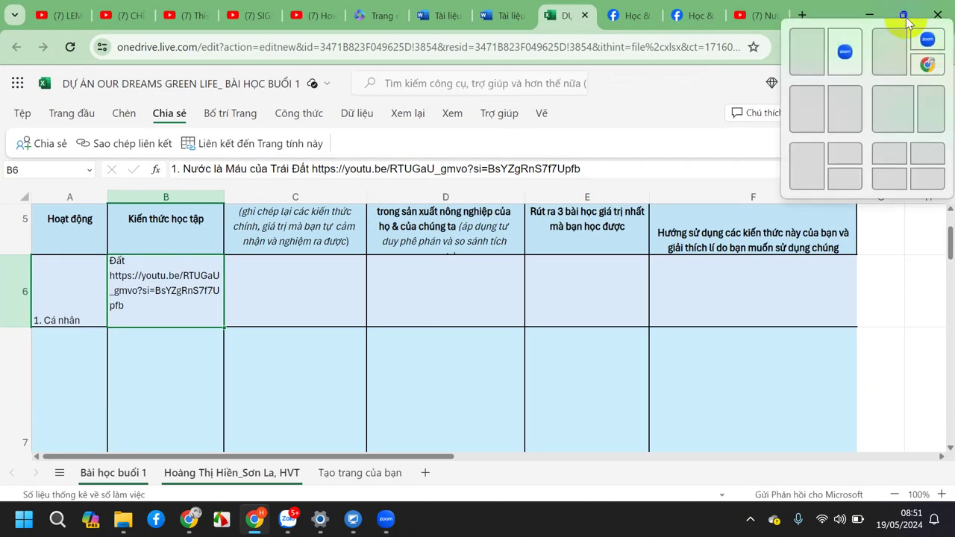
pyautogui.click(901, 15)
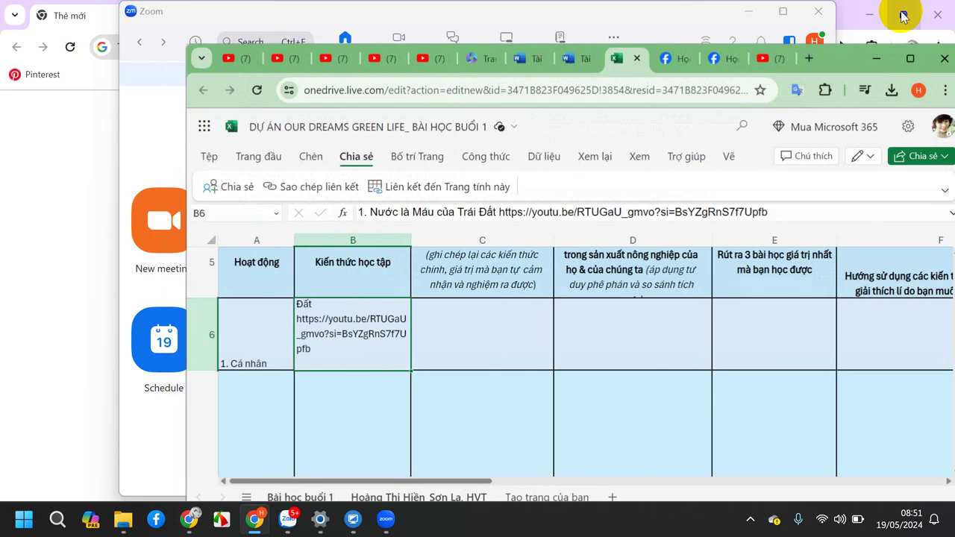
pyautogui.moveTo(184, 275); pyautogui.dragTo(430, 280)
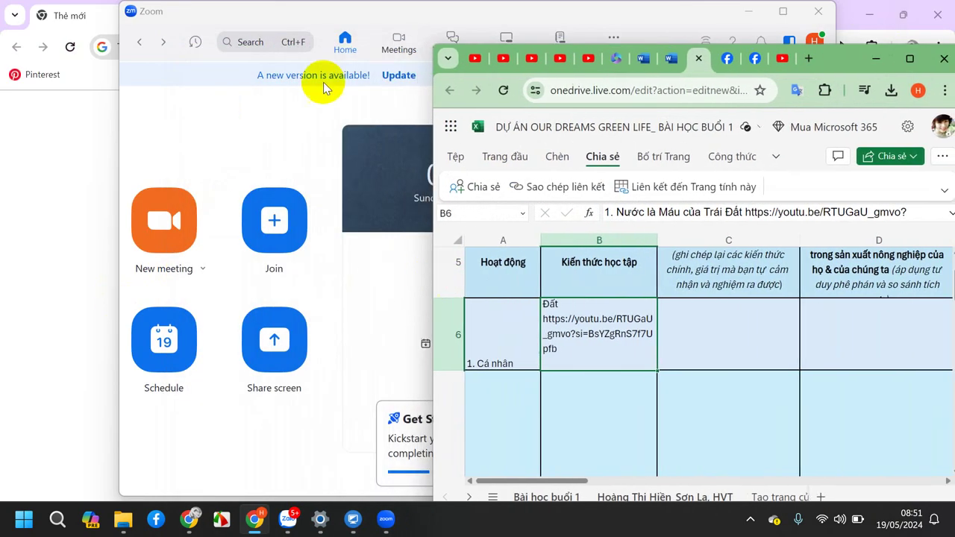
pyautogui.click(816, 13)
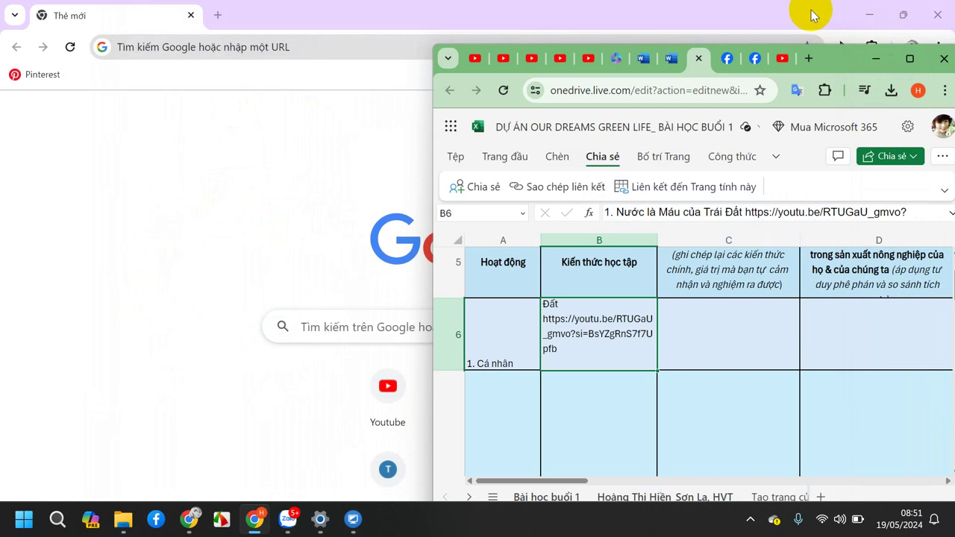
# Load the pasted lesson video link in the second browser window.
pyautogui.click(196, 45)
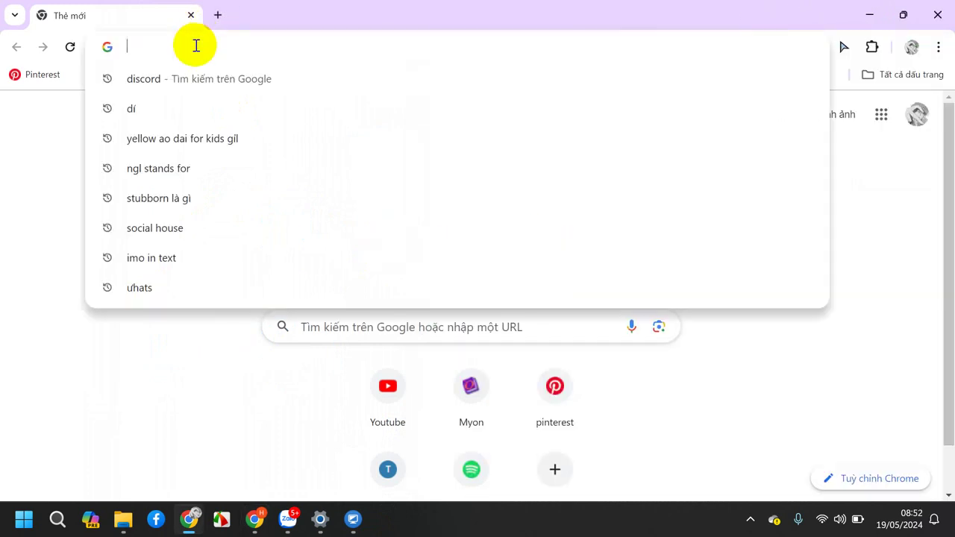
pyautogui.hotkey('ctrl', 'v')
pyautogui.press('Return')
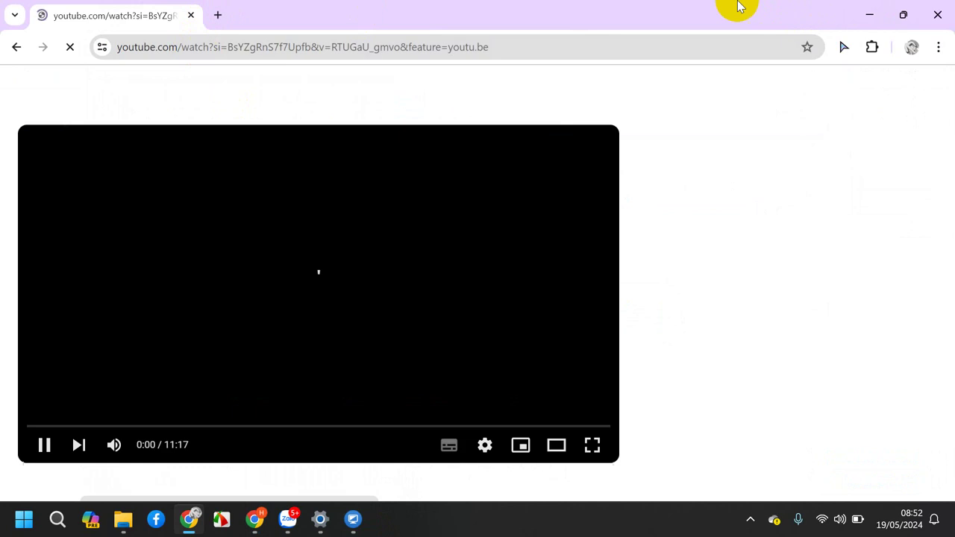
# Restore the video window and resize it to sit left of the spreadsheet.
pyautogui.click(902, 15)
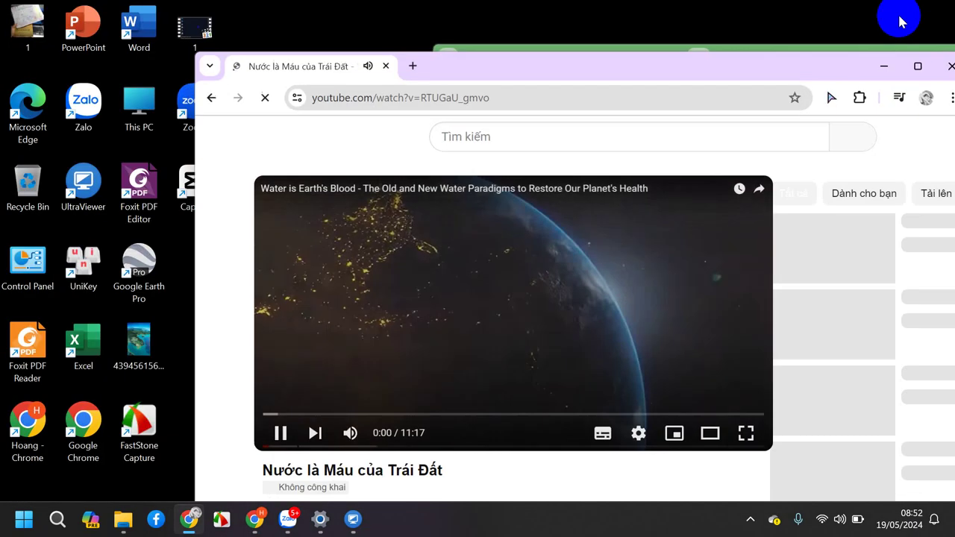
pyautogui.moveTo(744, 64); pyautogui.dragTo(485, 66)
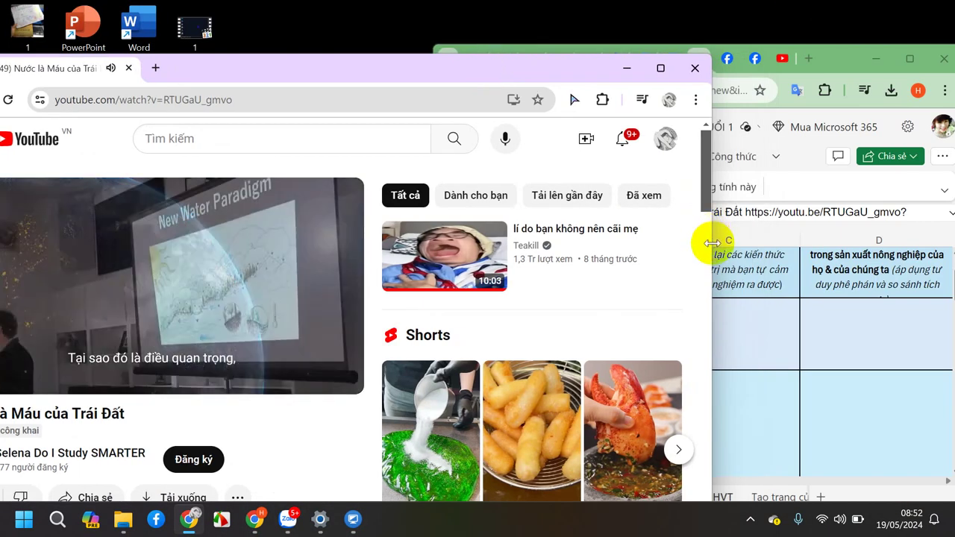
pyautogui.moveTo(711, 235); pyautogui.dragTo(389, 221)
pyautogui.moveTo(314, 364); pyautogui.dragTo(316, 364)
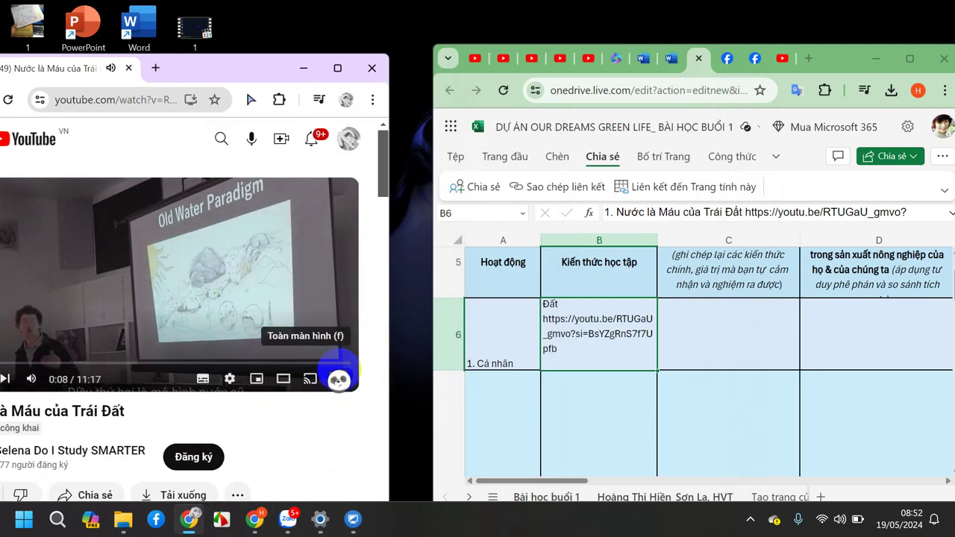
# Nudge the video window flush against the sheet, then select cell C6 for notes.
pyautogui.click(337, 379)
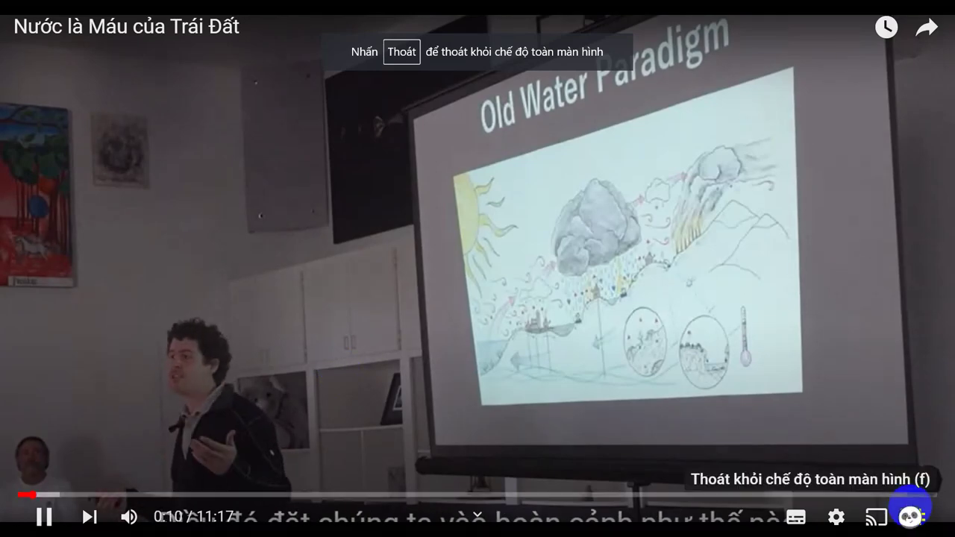
pyautogui.click(908, 514)
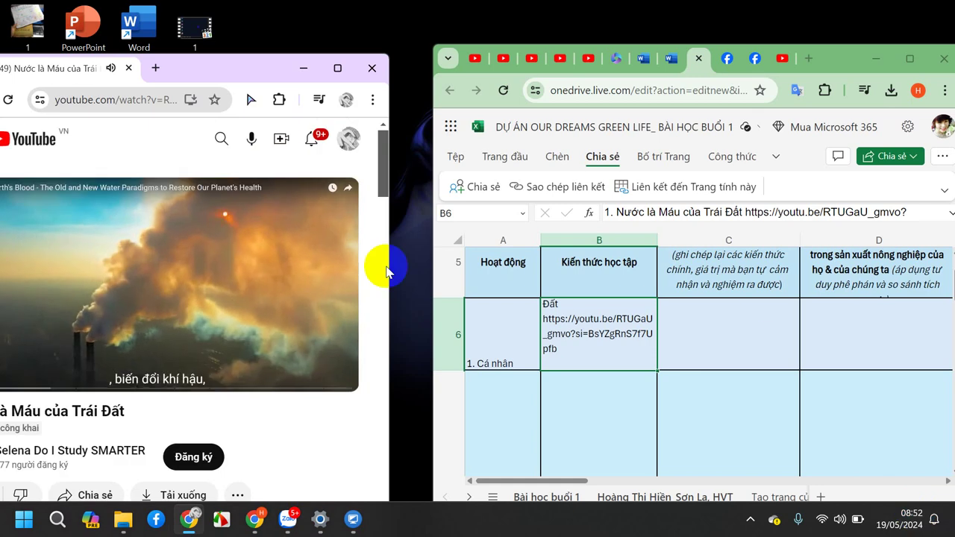
pyautogui.moveTo(234, 68); pyautogui.dragTo(274, 58)
pyautogui.click(716, 333)
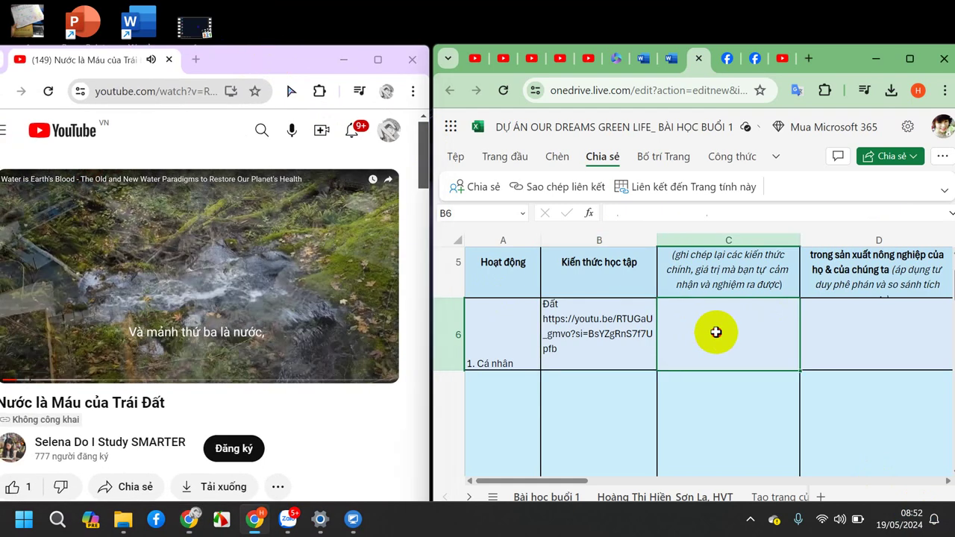